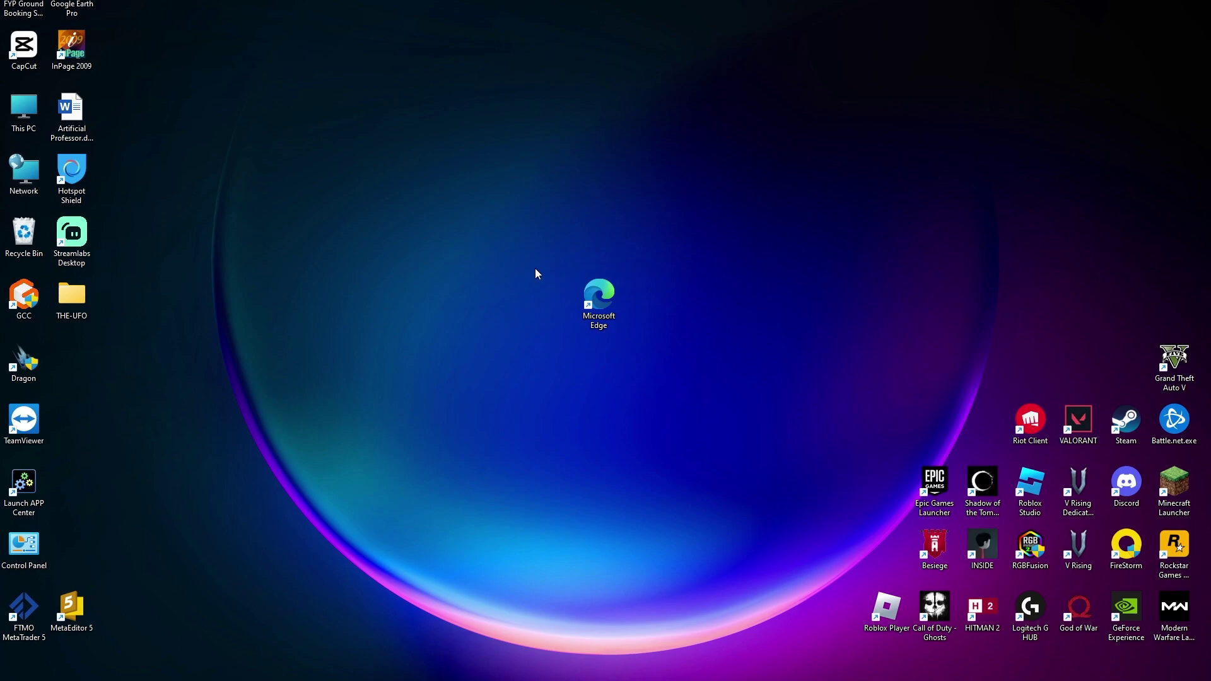
Launch Microsoft Edge, shift its window left, and bring up the main menu
double_click(605, 296)
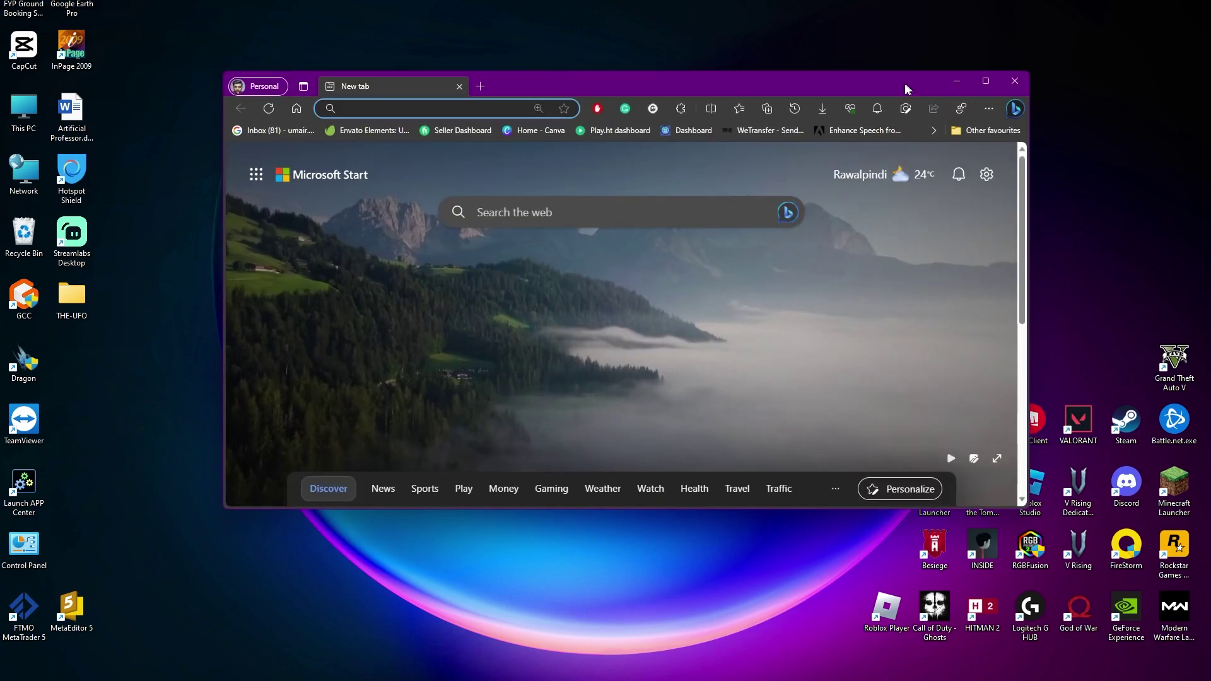
left_click_drag(908, 89, 866, 95)
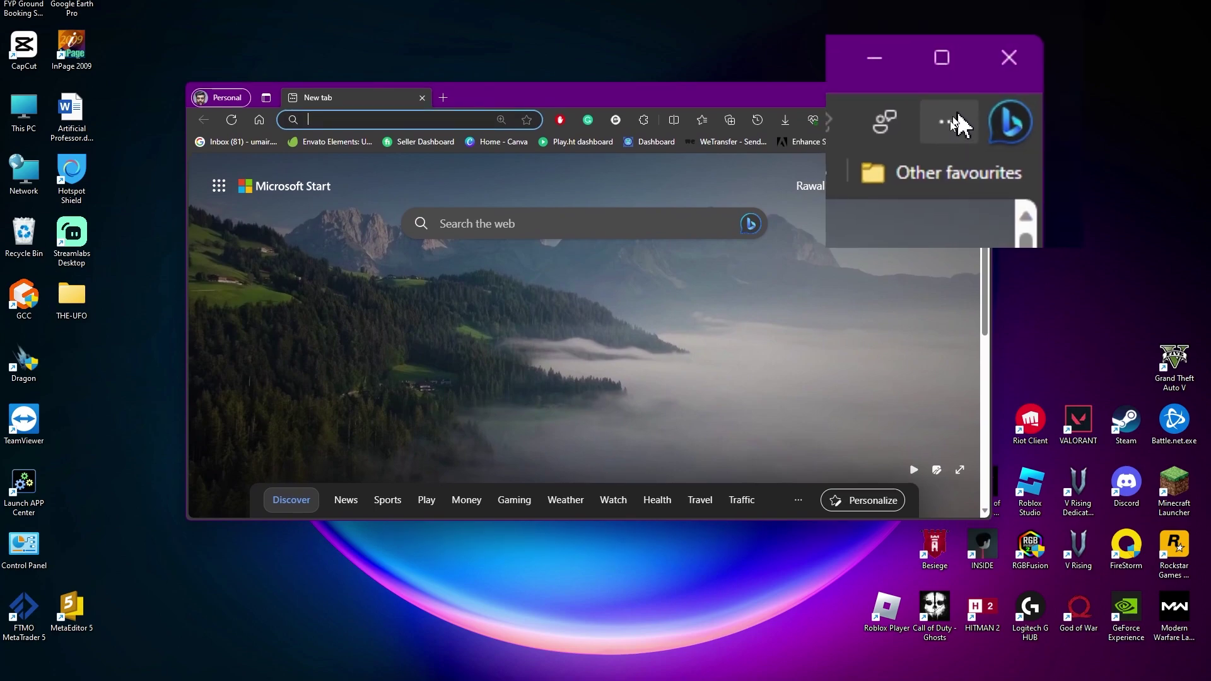
left_click(949, 120)
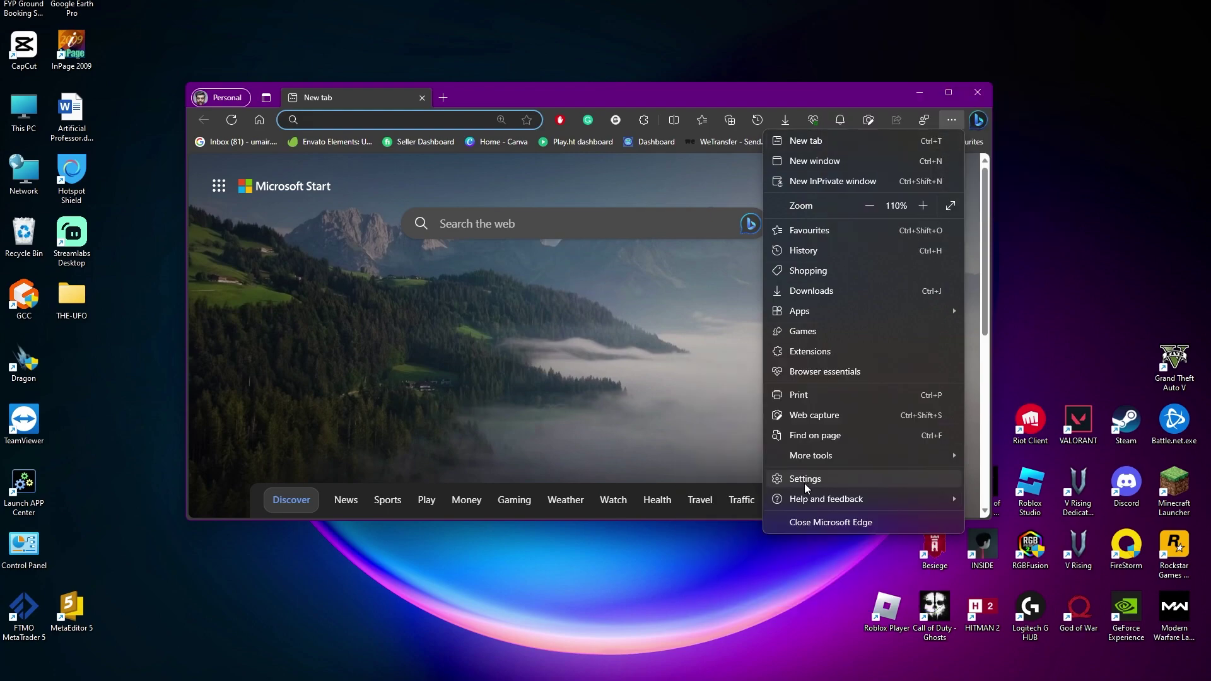
Open Edge Settings and search the settings for 'background'
left_click(806, 480)
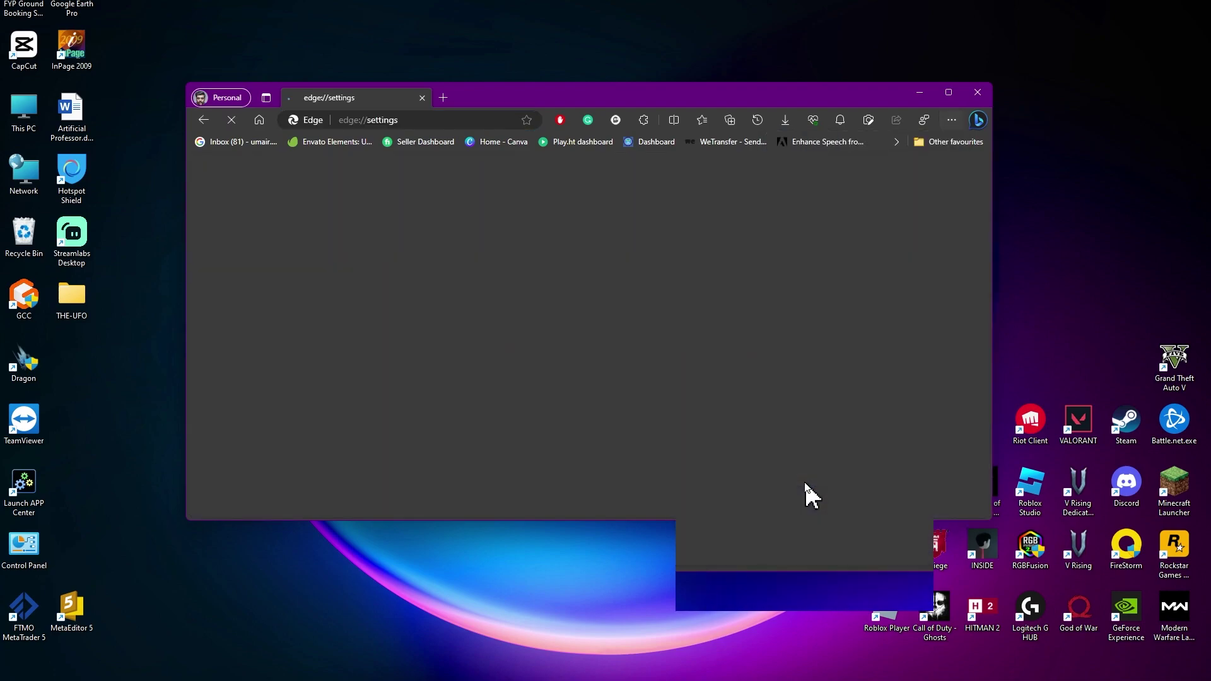
left_click(281, 212)
type("backgrou")
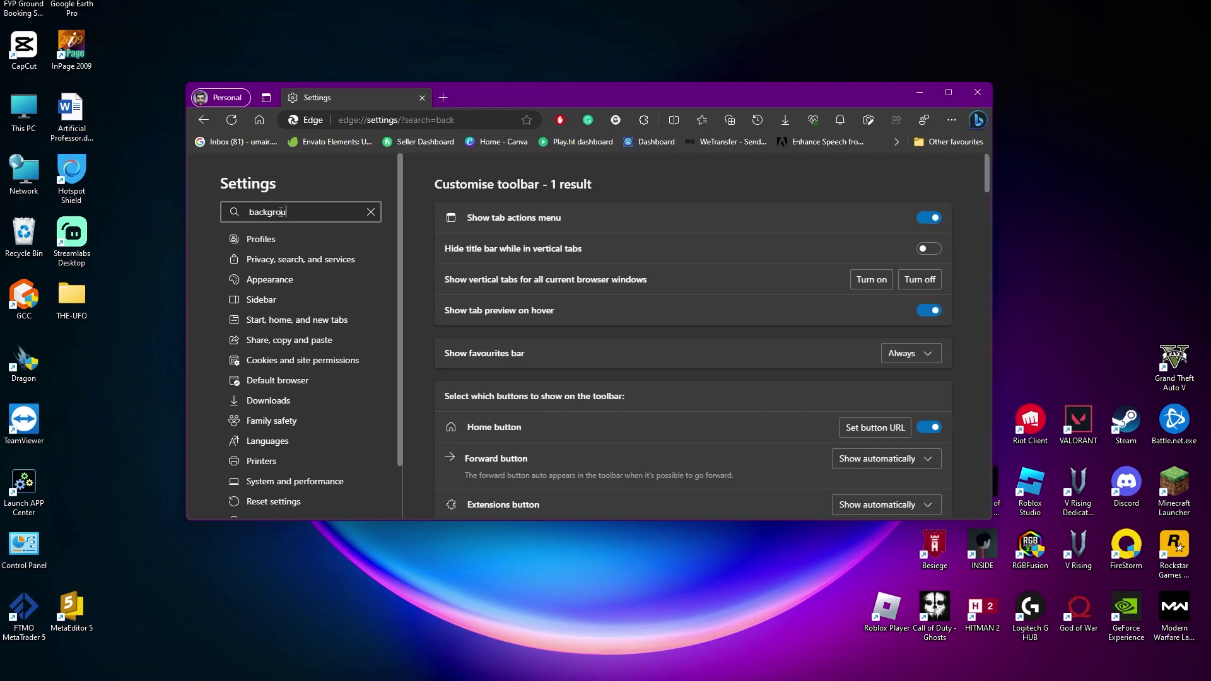
type("nd")
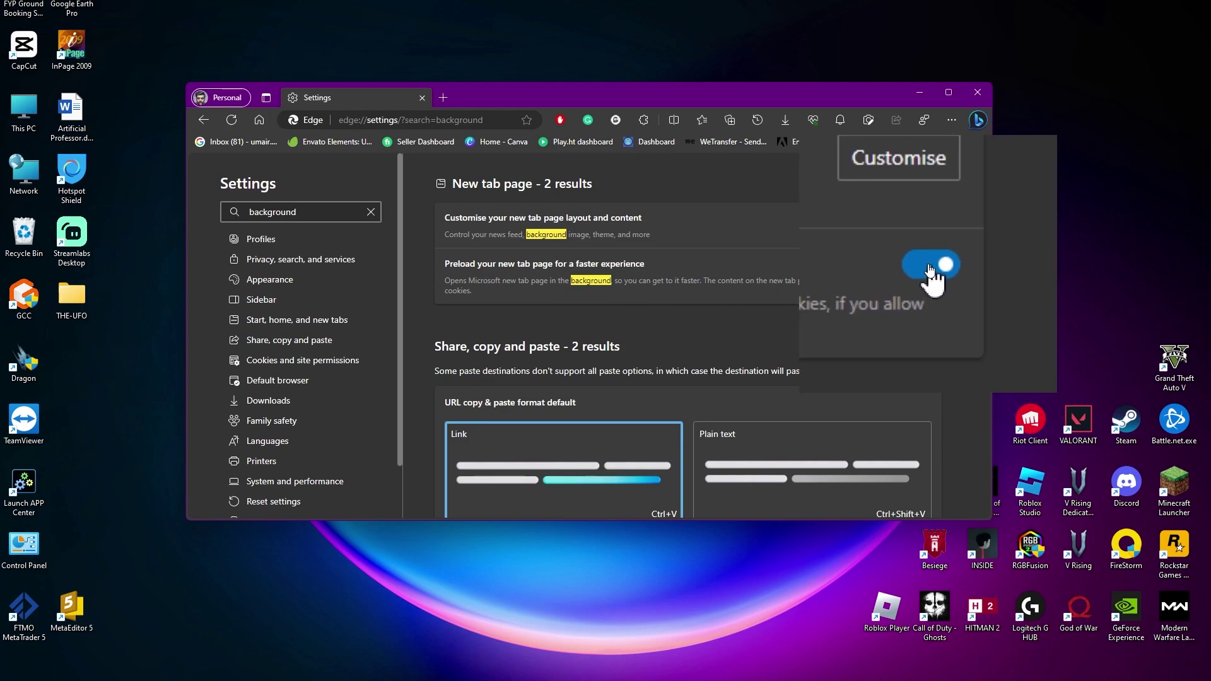
In the 'background' results, toggle off 'Preload your new tab page for a faster experience'
left_click(933, 265)
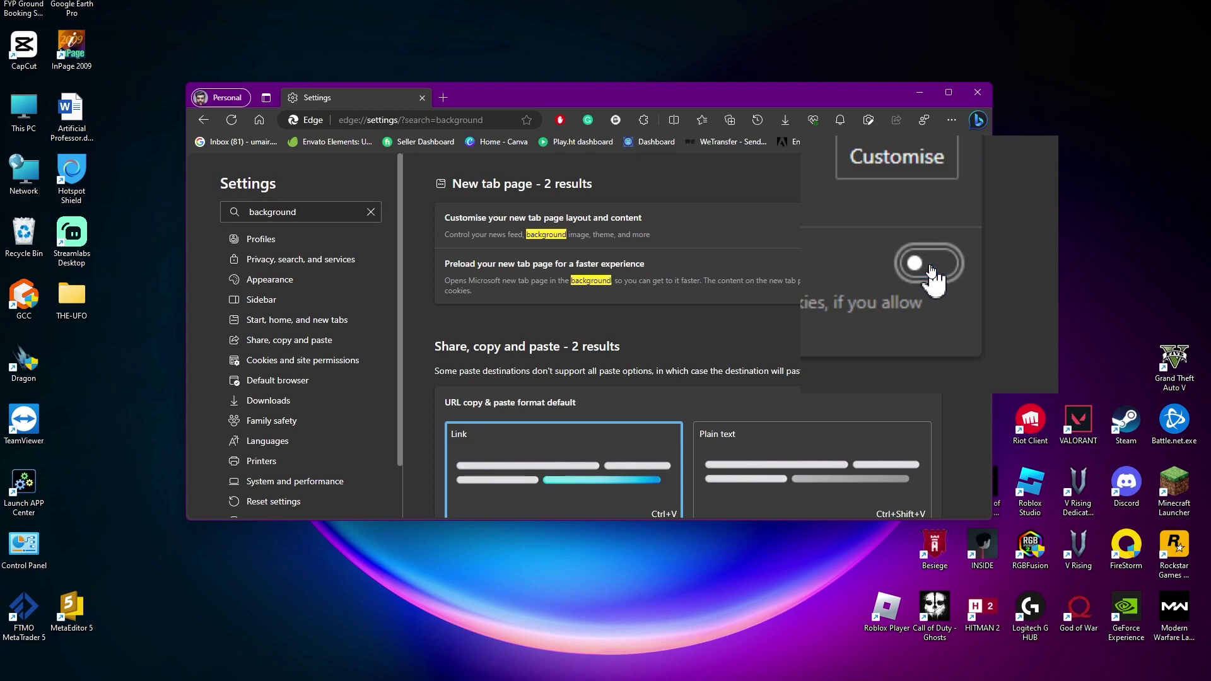